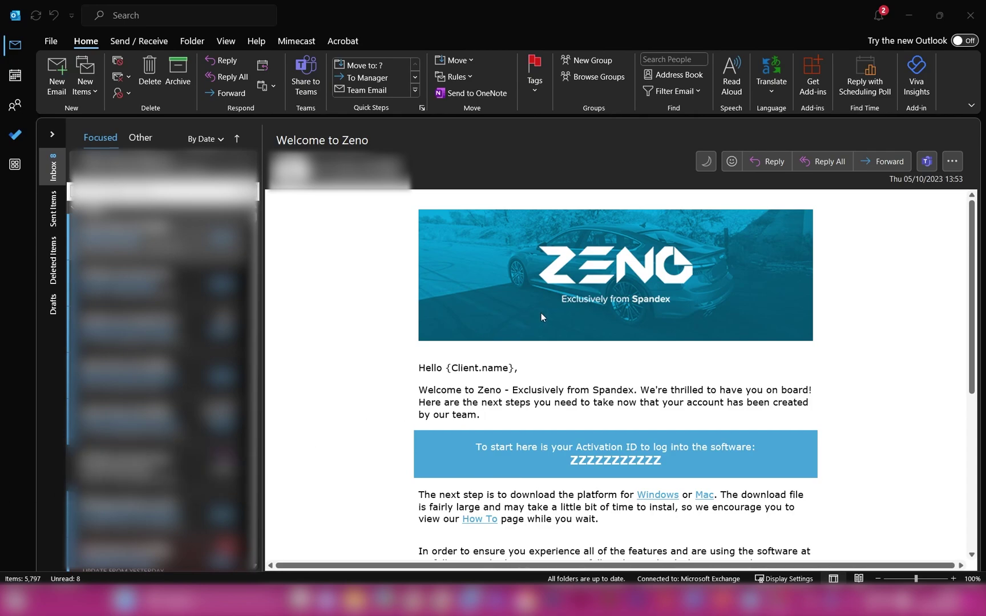
# Scroll through the Welcome to Zeno email to its activation ID banner and download links
pyautogui.scroll(-3, 382, 375)
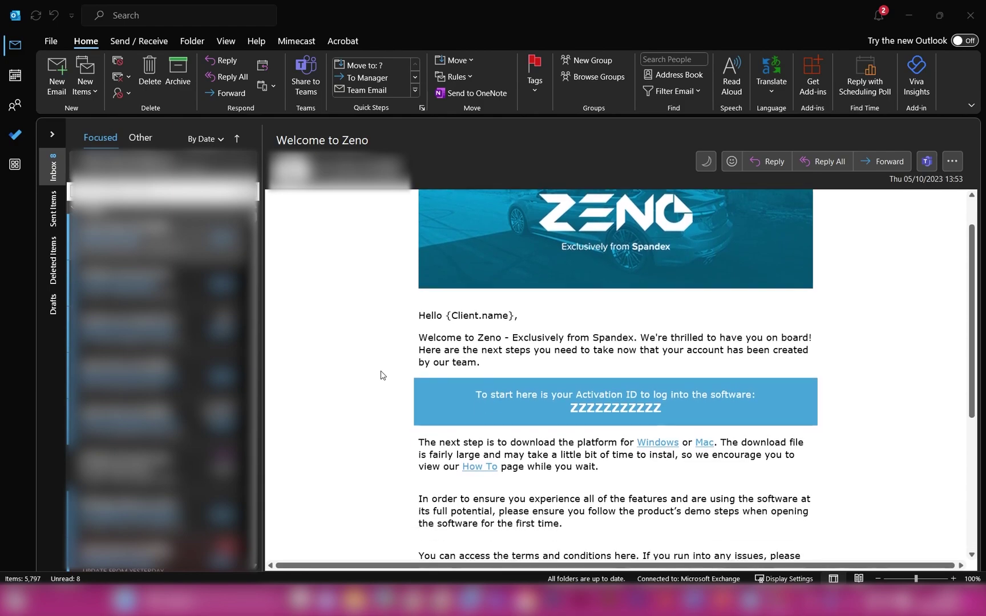
pyautogui.scroll(-3, 383, 375)
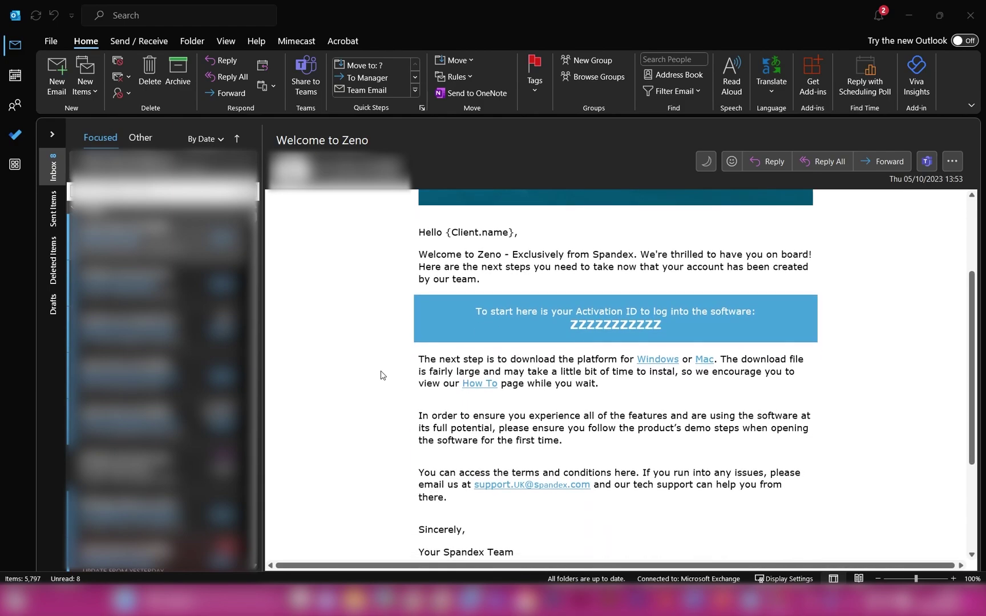
pyautogui.scroll(-1, 382, 375)
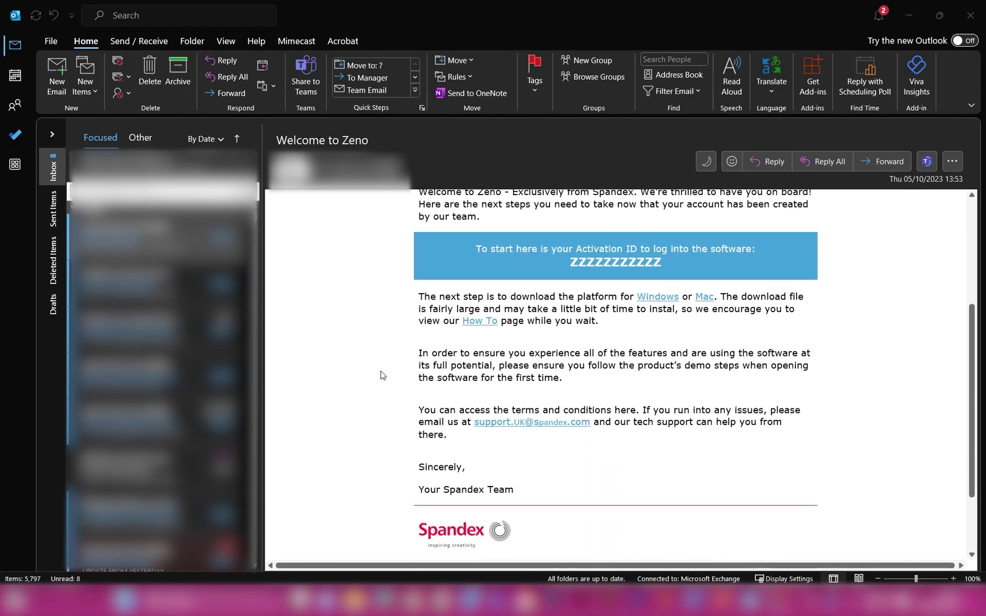
pyautogui.scroll(-2, 382, 374)
pyautogui.scroll(-2, 383, 375)
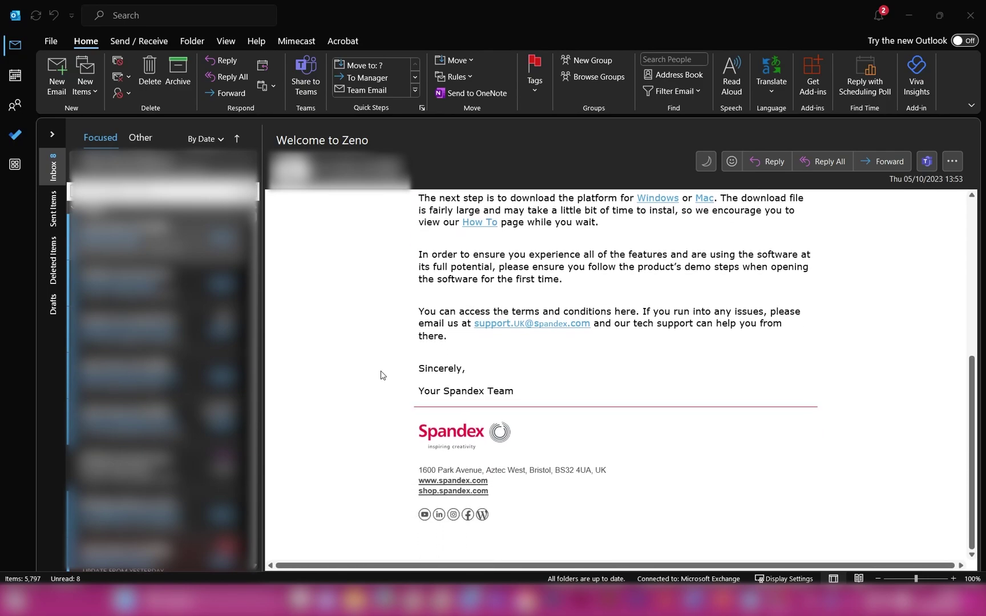
pyautogui.scroll(3, 382, 375)
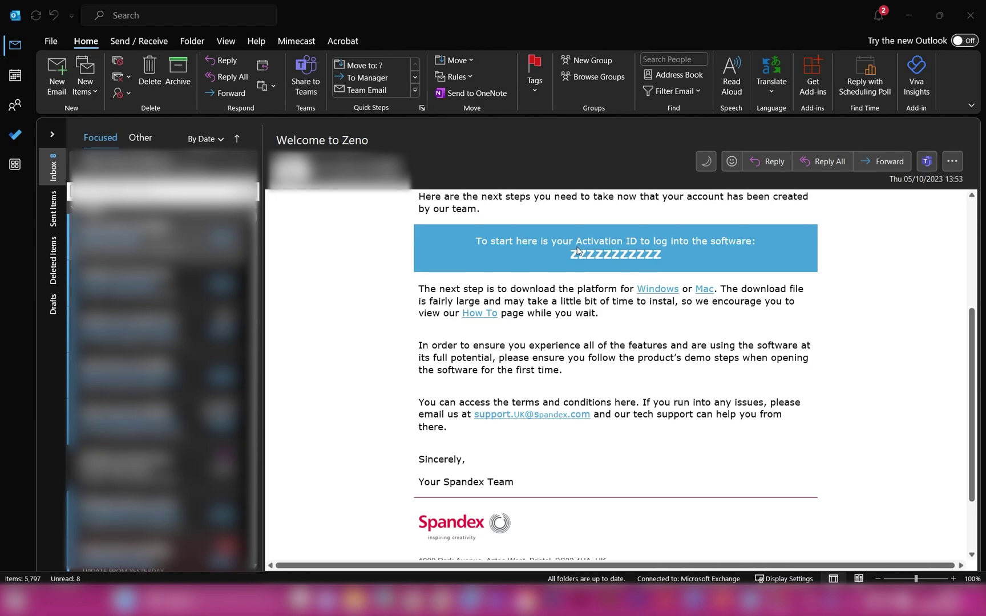
# Download the Windows installer and install Zeno into the default ZenoLauncher folder
pyautogui.click(666, 291)
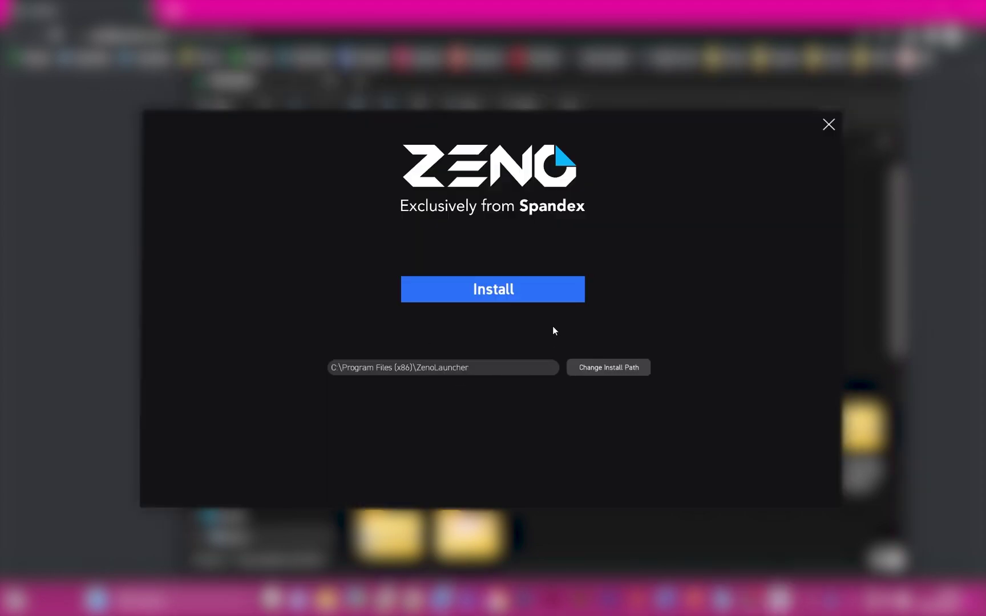
pyautogui.click(603, 370)
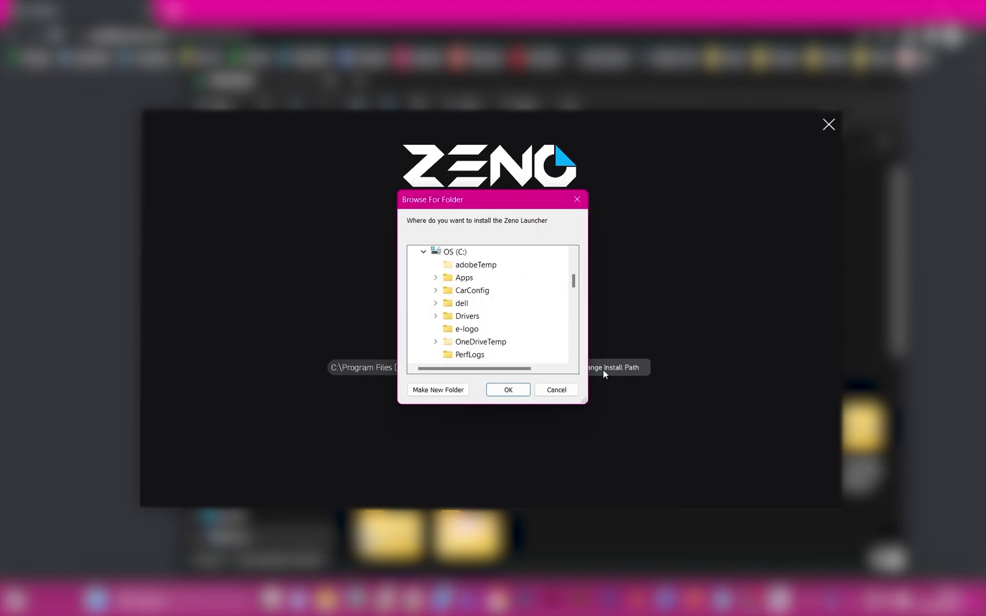
pyautogui.click(555, 390)
pyautogui.click(498, 289)
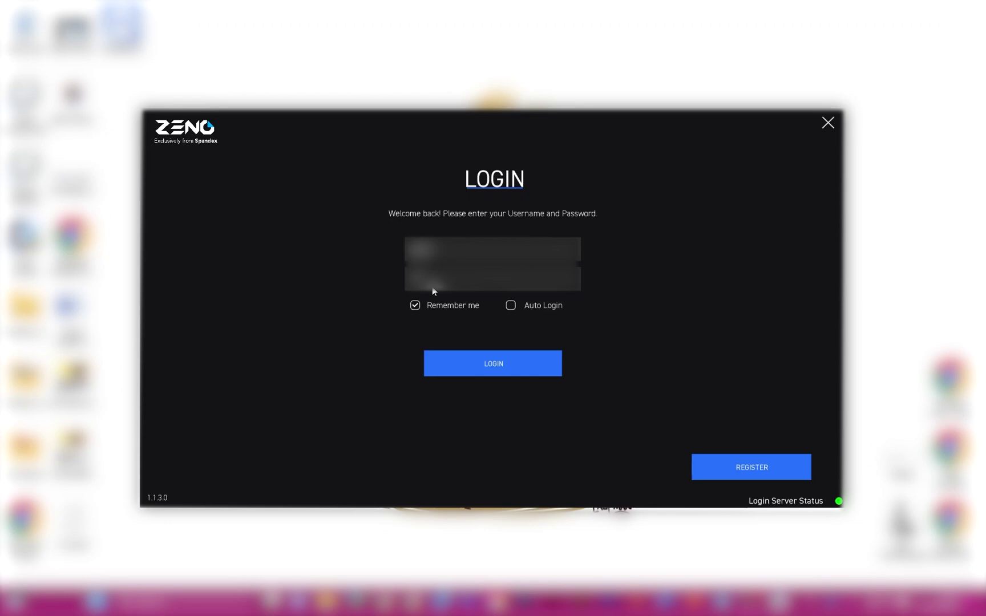
# Register with the emailed activation ID, then log in with the account credentials
pyautogui.click(749, 469)
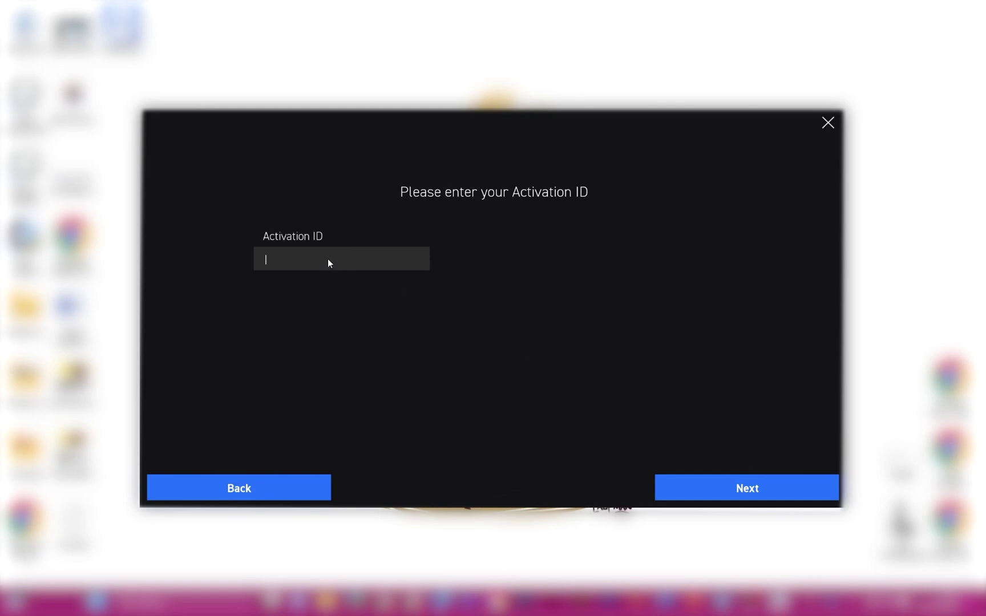
pyautogui.write('ZZZZZ')
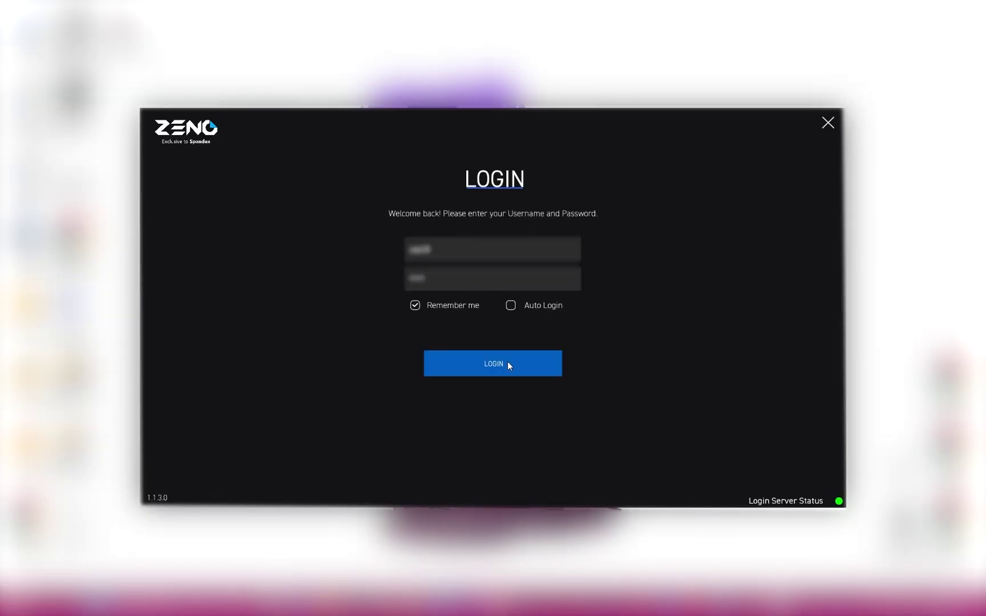
pyautogui.click(508, 363)
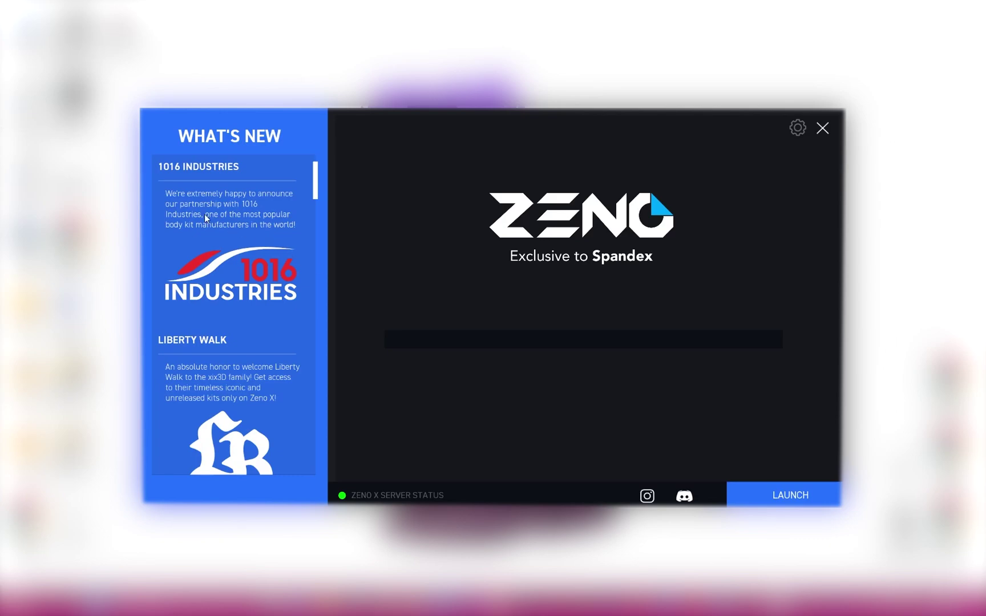
# Scroll through the What's New news items and launch Zeno
pyautogui.scroll(-3, 188, 212)
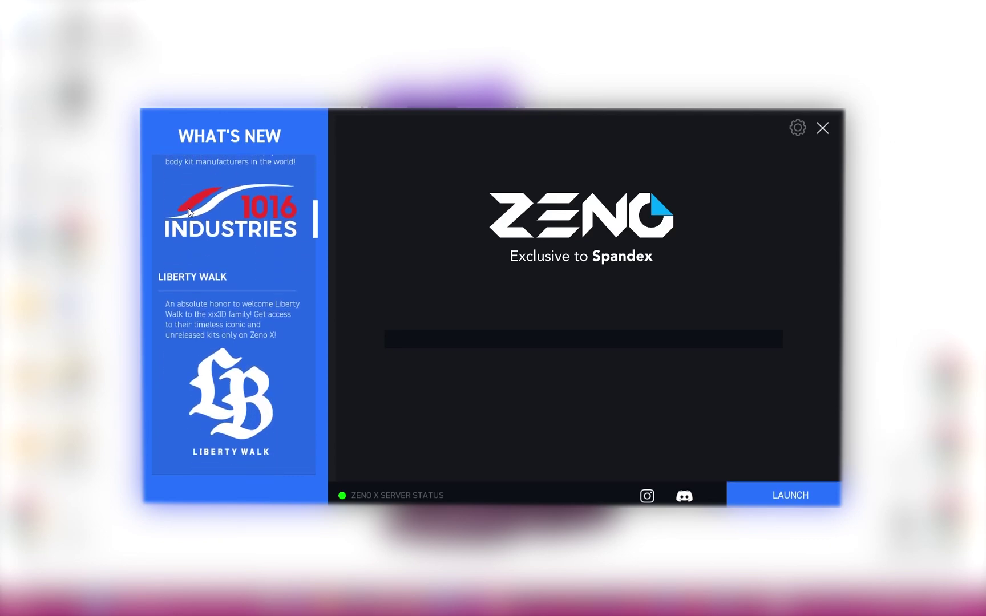
pyautogui.scroll(-3, 188, 212)
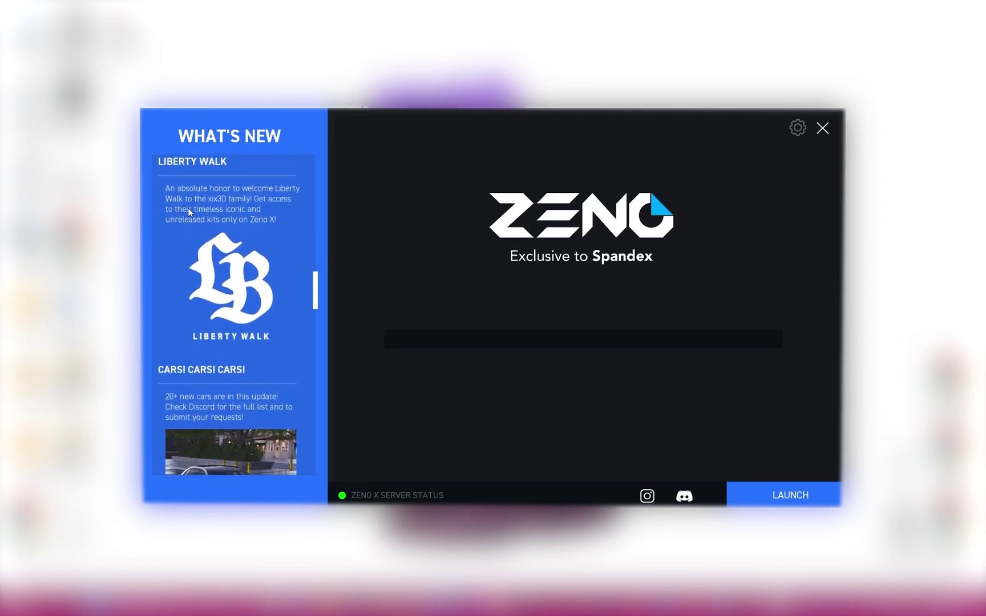
pyautogui.scroll(-3, 189, 212)
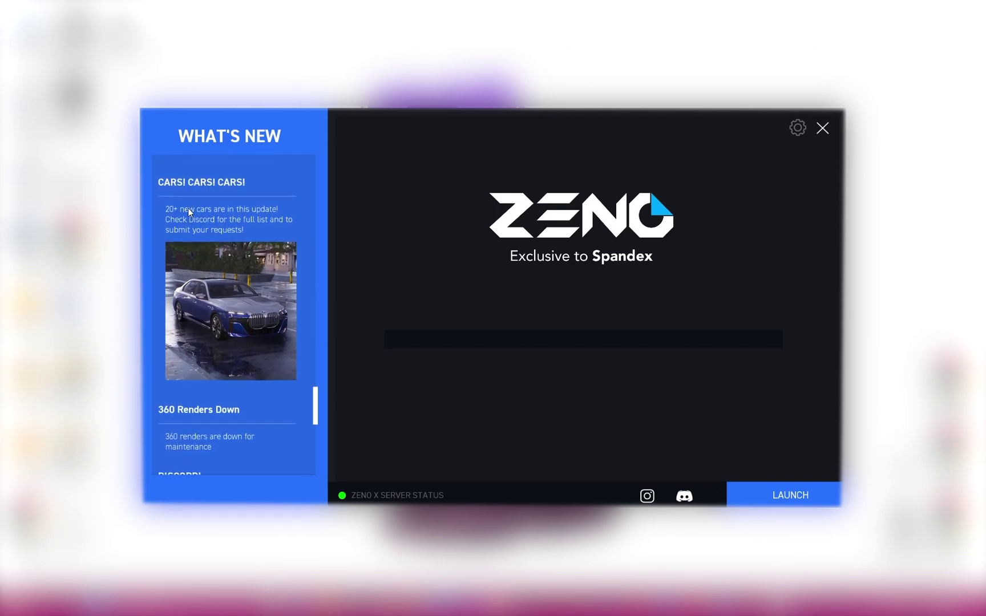
pyautogui.scroll(-1, 189, 211)
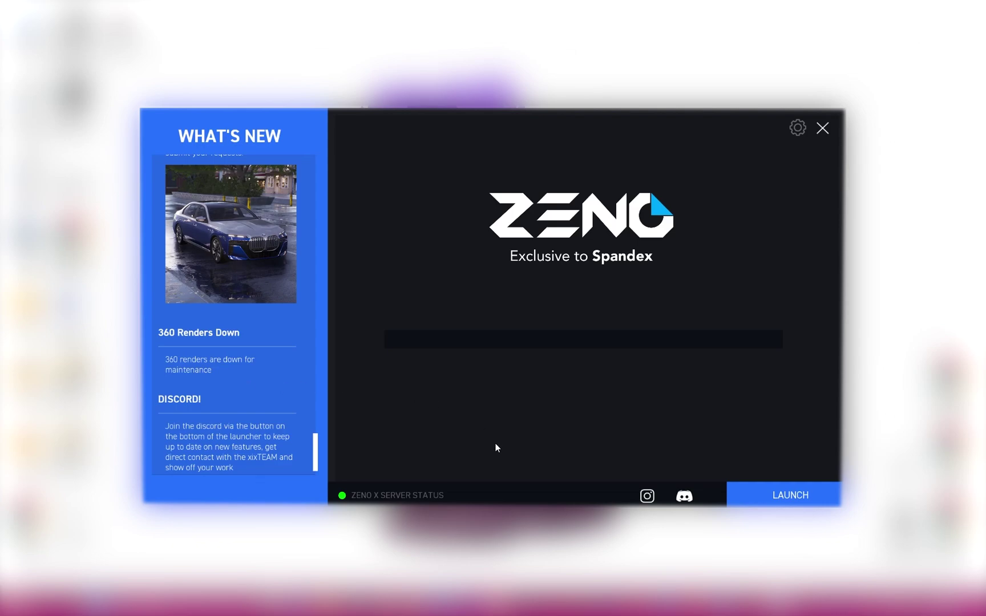
pyautogui.click(773, 493)
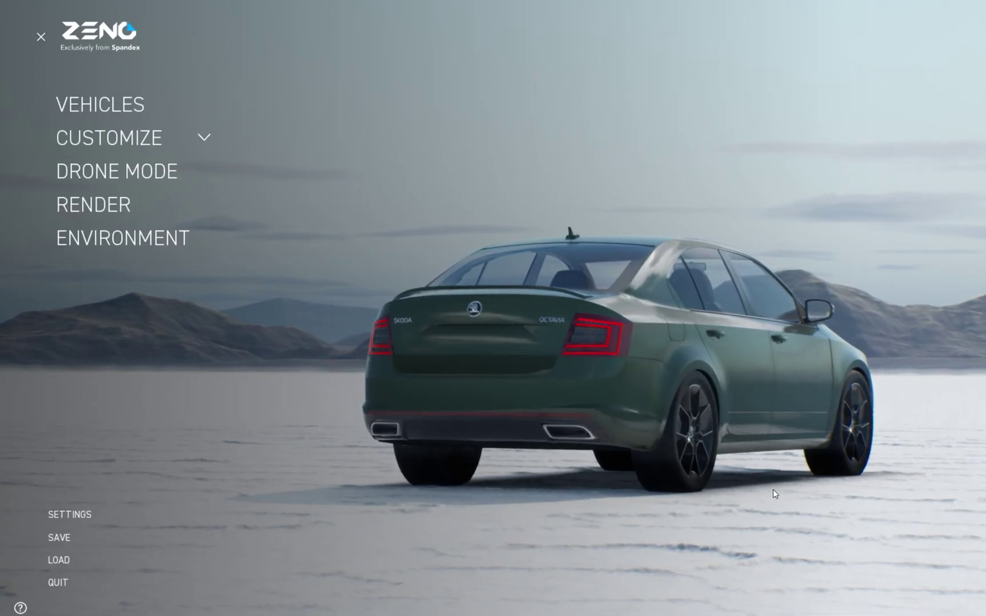
# Close the main menu and orbit the green Skoda Octavia to a side view
pyautogui.click(39, 35)
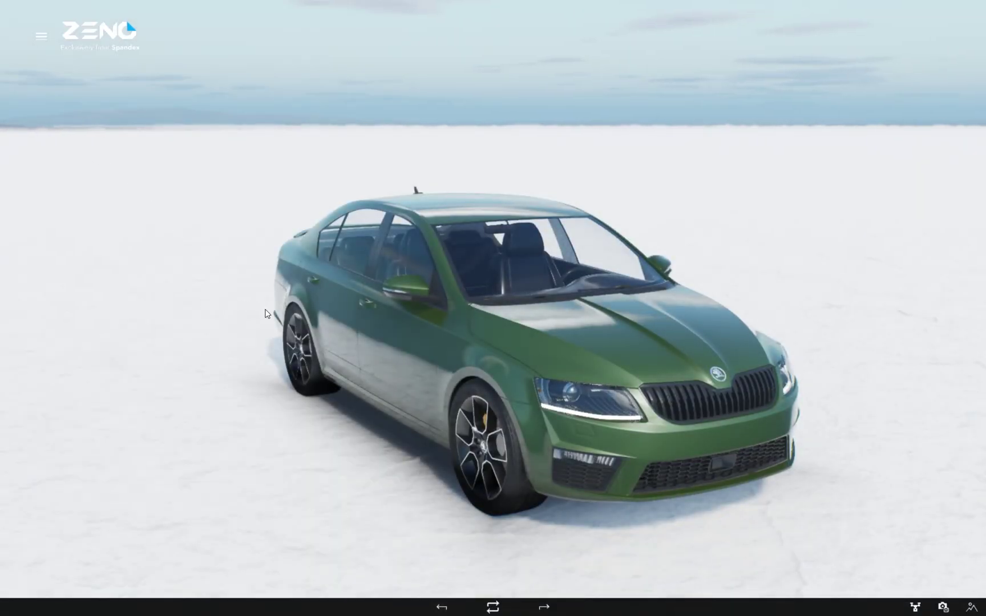
pyautogui.moveTo(285, 313); pyautogui.dragTo(276, 292)
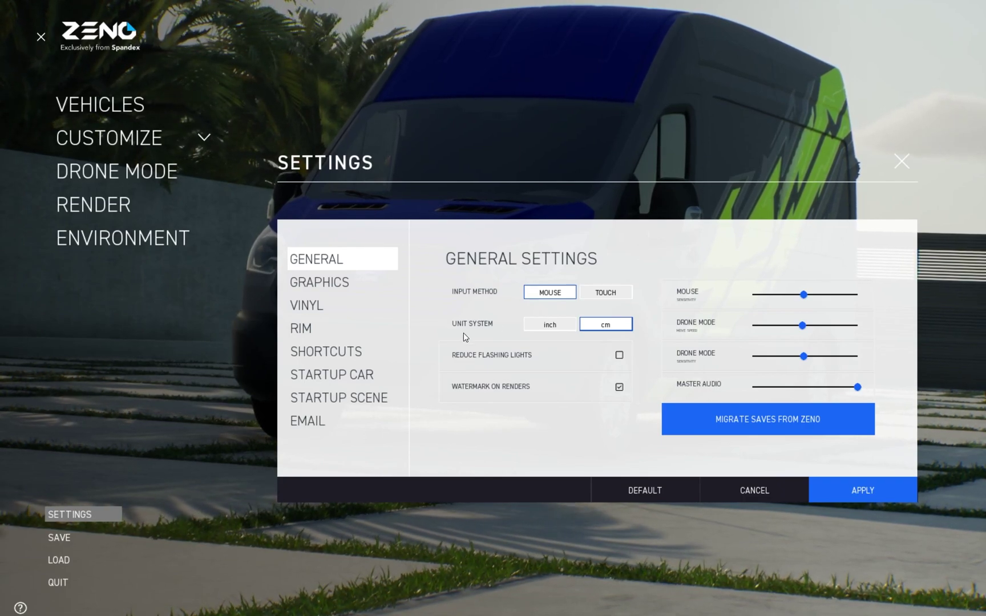
# Deselect Avery and Arlon in the Vinyl settings and apply the change
pyautogui.click(342, 286)
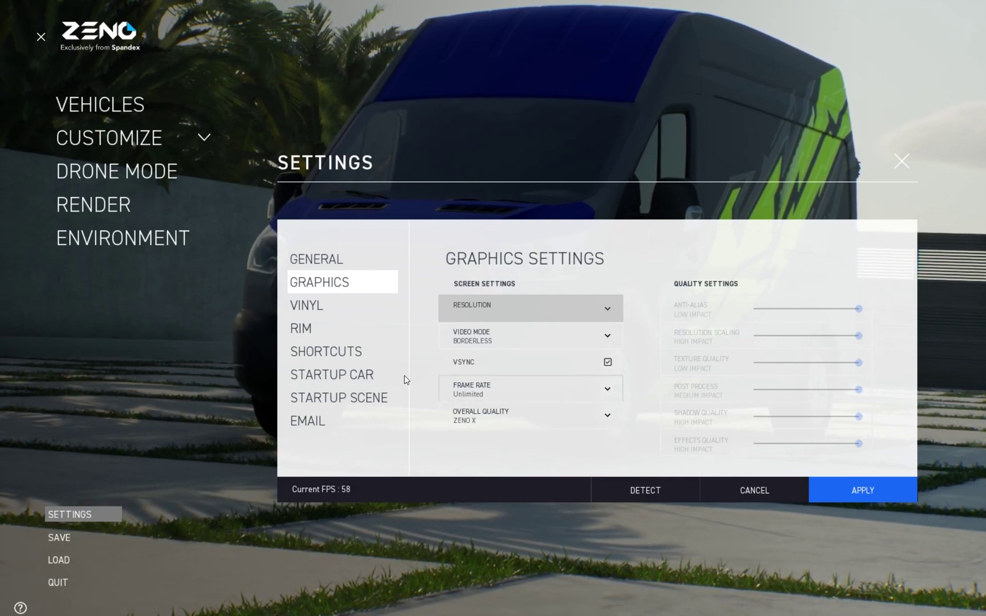
pyautogui.click(312, 307)
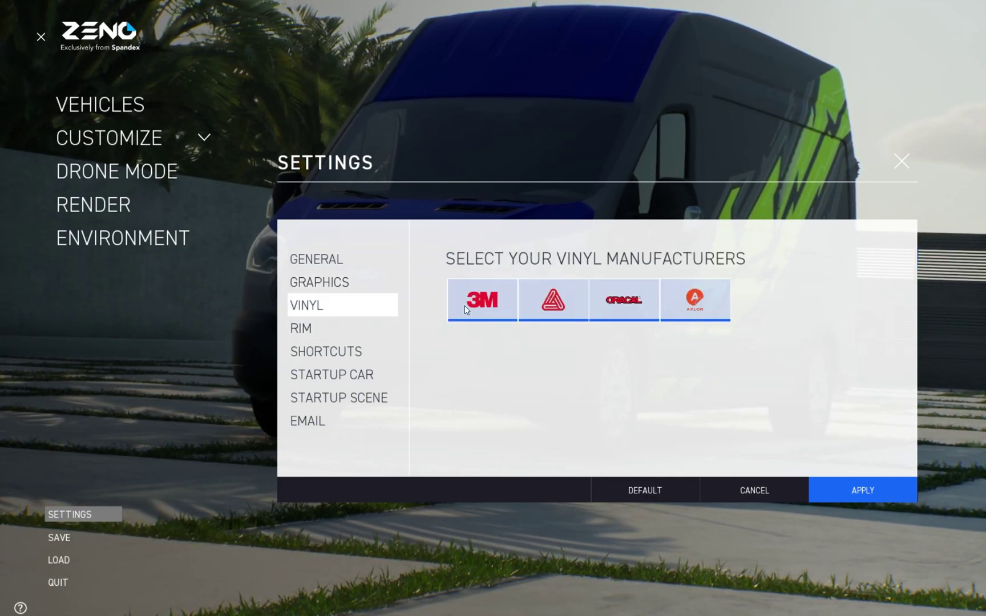
pyautogui.click(562, 309)
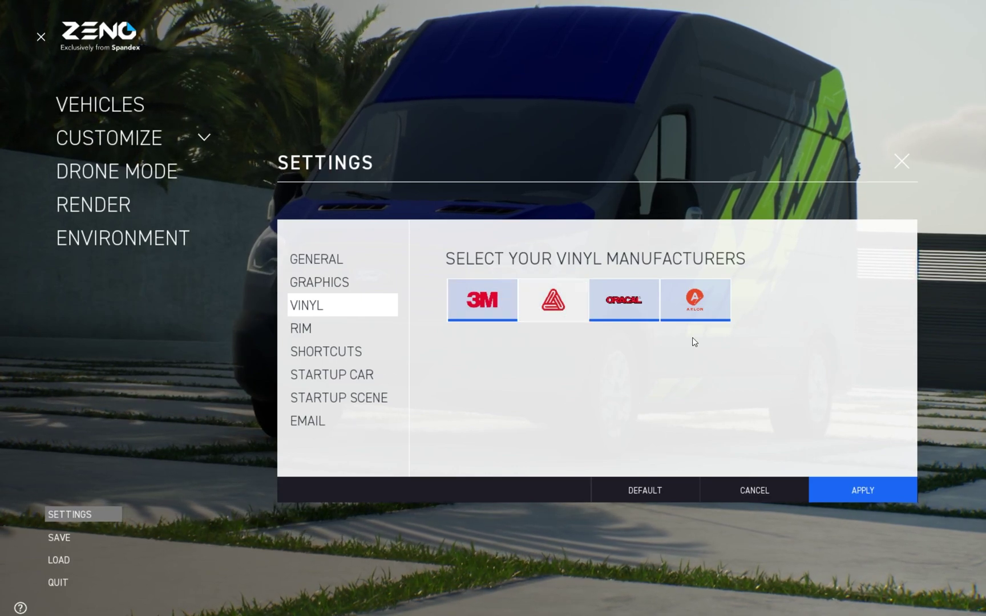
pyautogui.click(714, 313)
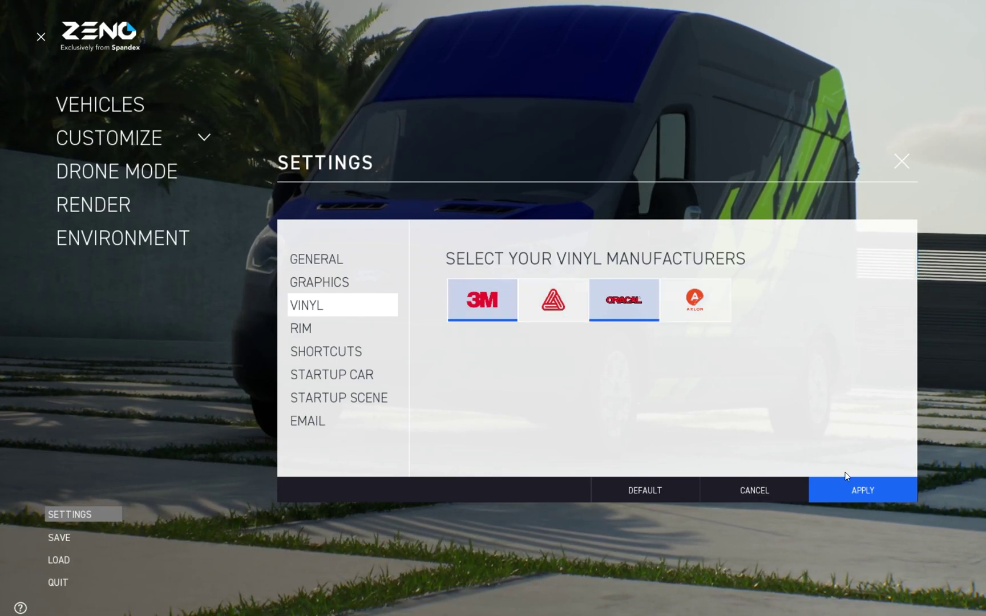
pyautogui.click(857, 489)
pyautogui.click(673, 365)
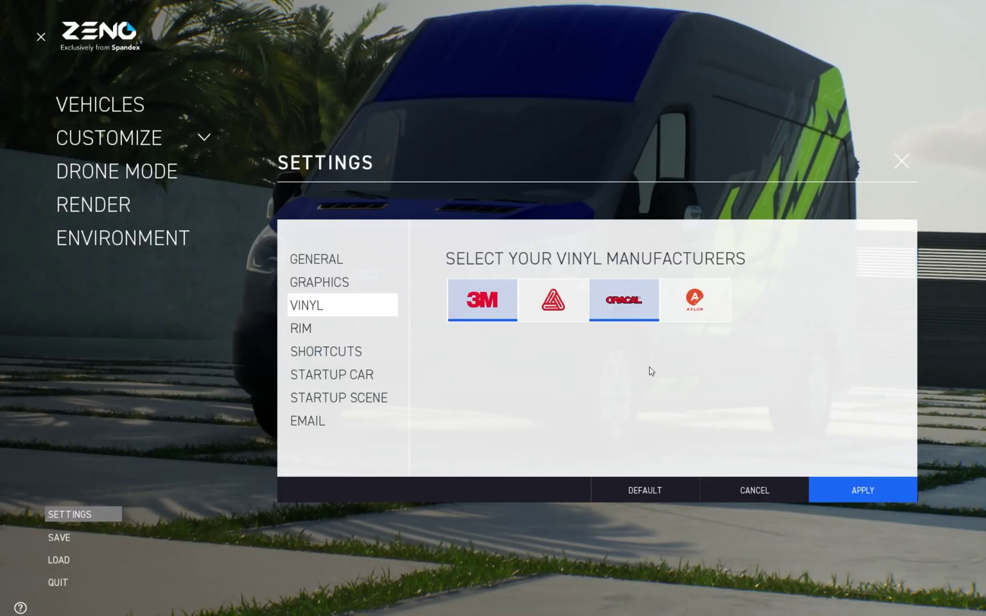
# Re-add Arlon and Avery as vinyl manufacturers, save, and view the Shortcuts page
pyautogui.click(686, 316)
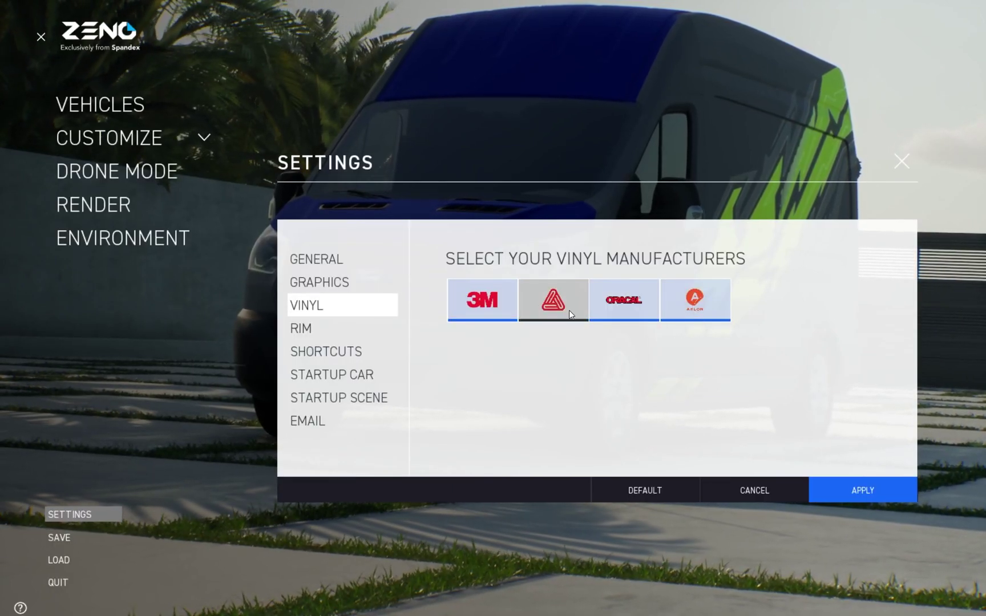
pyautogui.click(569, 310)
pyautogui.click(852, 489)
pyautogui.click(614, 373)
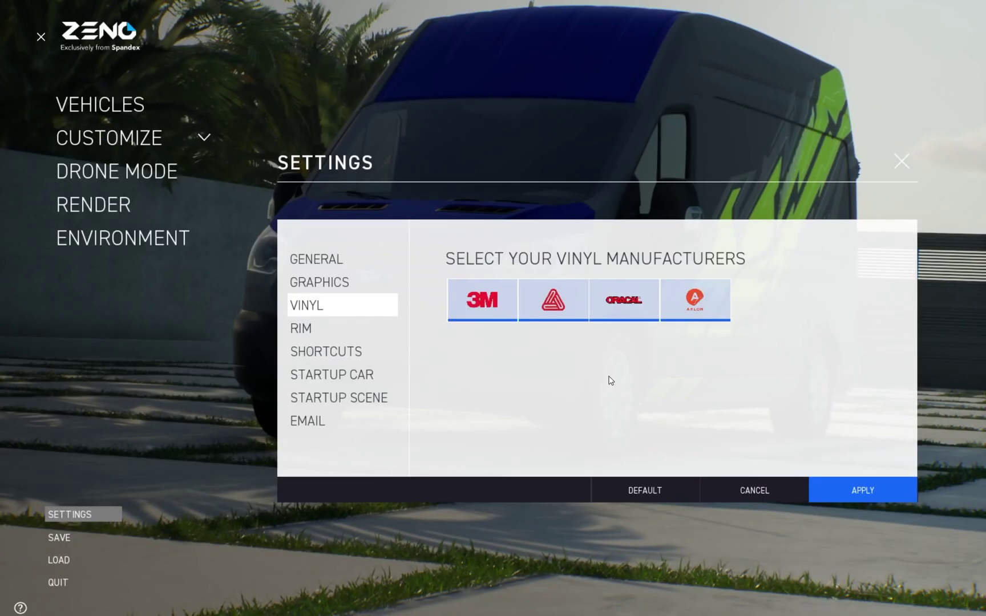
pyautogui.click(335, 354)
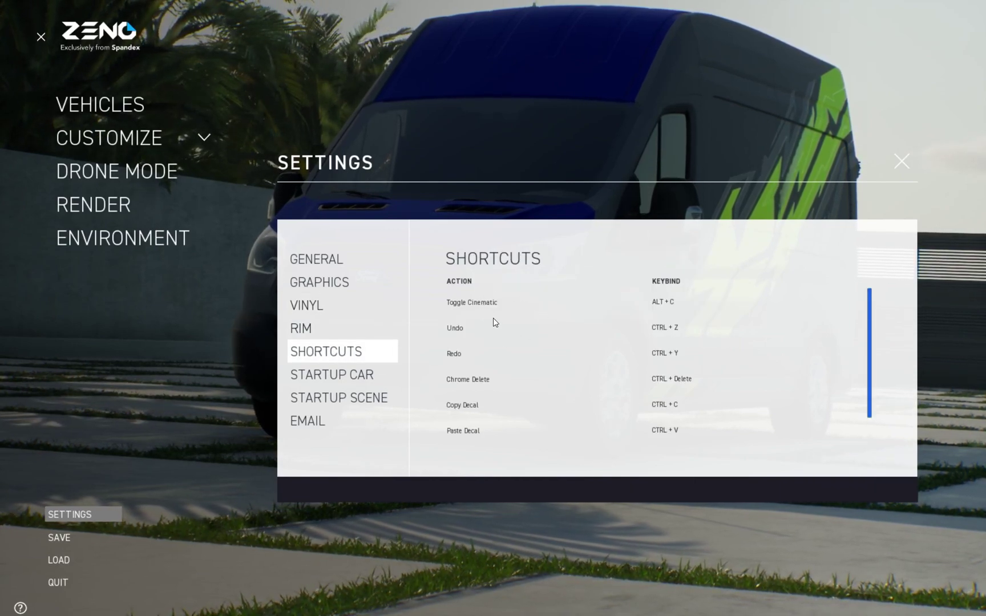
# Toggle Random Car off and back on in the Startup Car settings
pyautogui.scroll(-1, 493, 318)
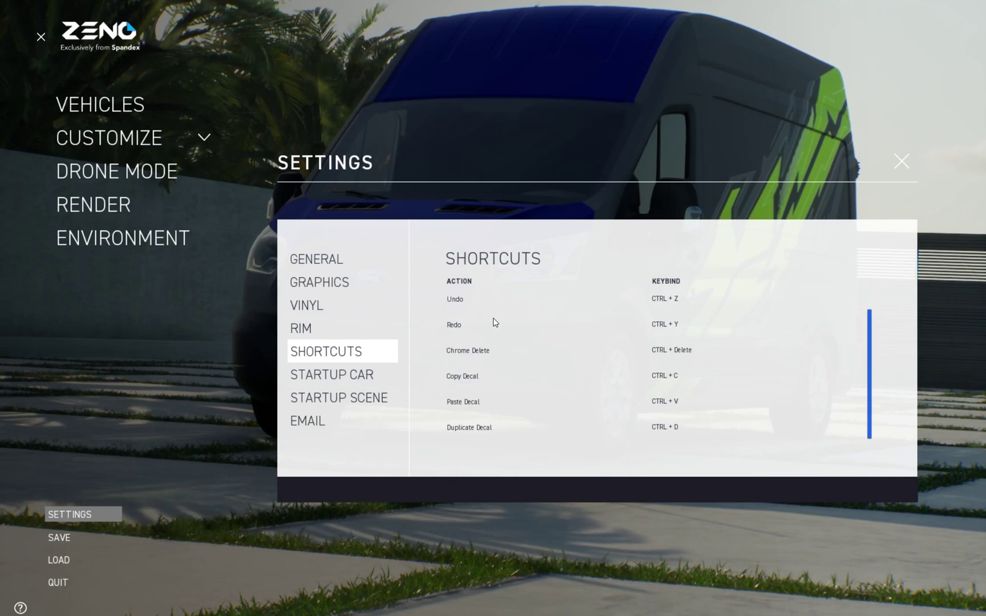
pyautogui.scroll(1, 493, 318)
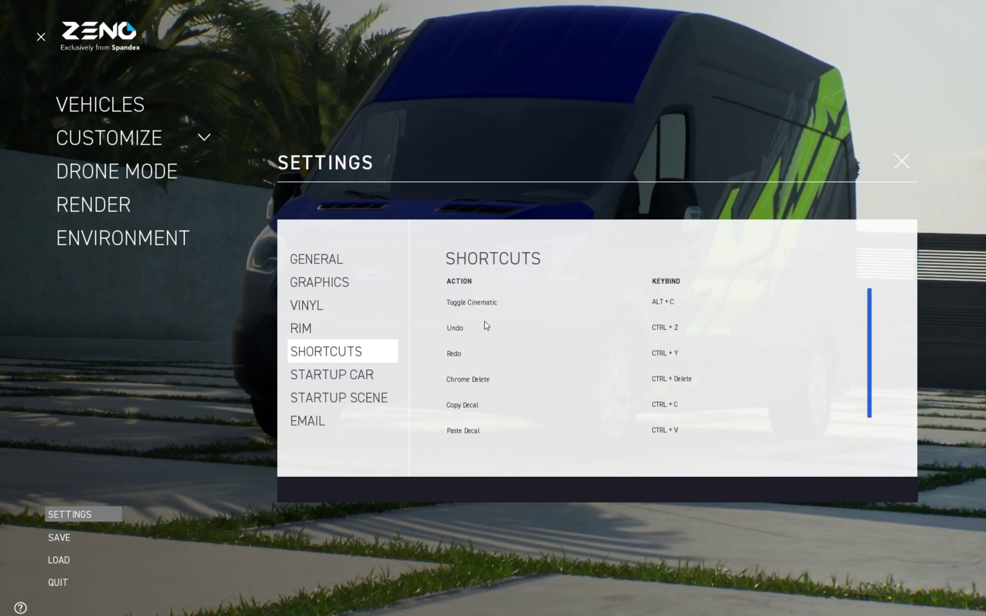
pyautogui.click(334, 376)
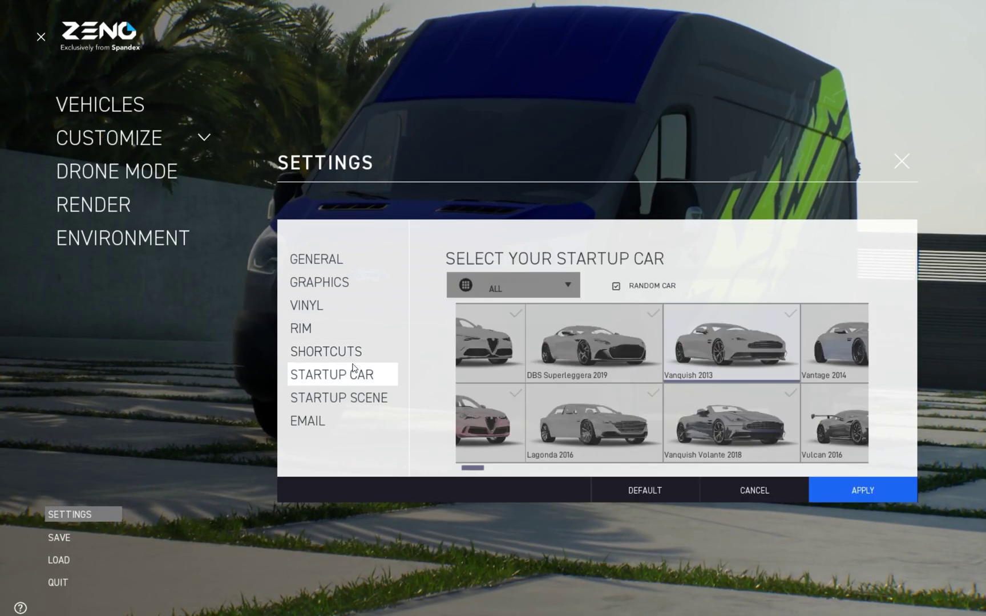
pyautogui.click(616, 288)
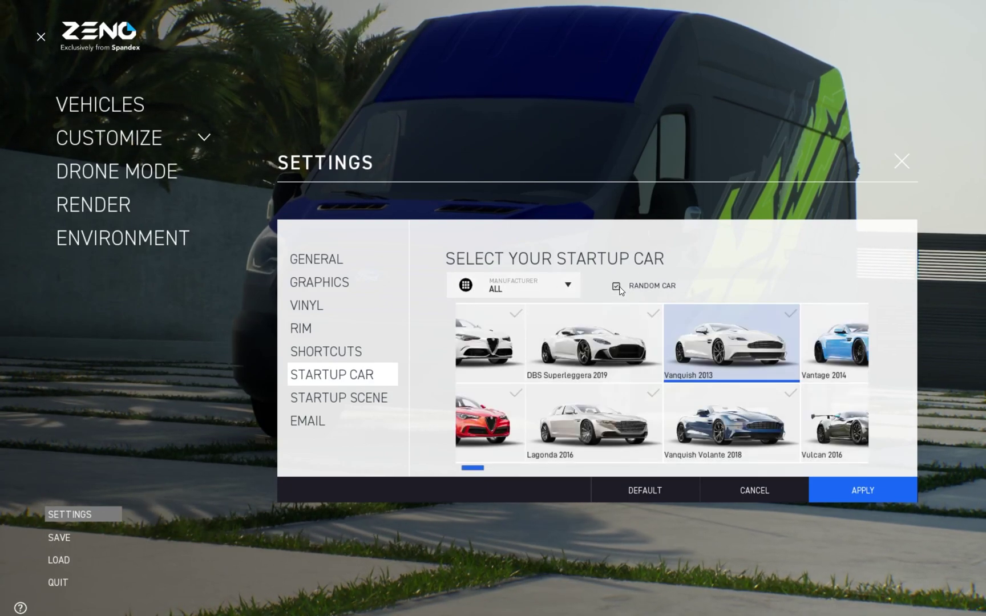
pyautogui.click(618, 288)
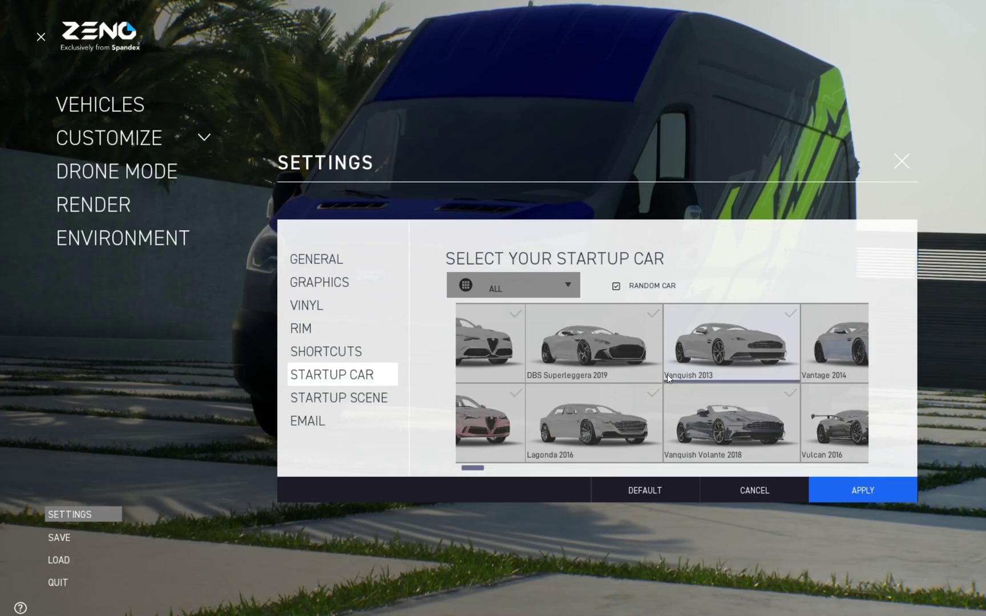
# Toggle Random Environment off and back on in Startup Scene, then view Email settings
pyautogui.click(337, 397)
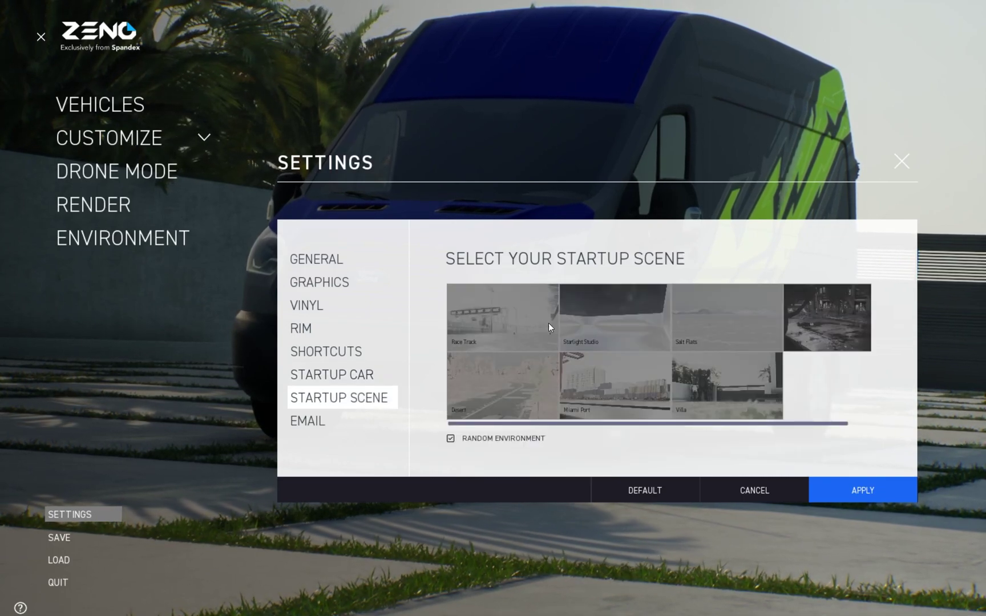
pyautogui.click(451, 439)
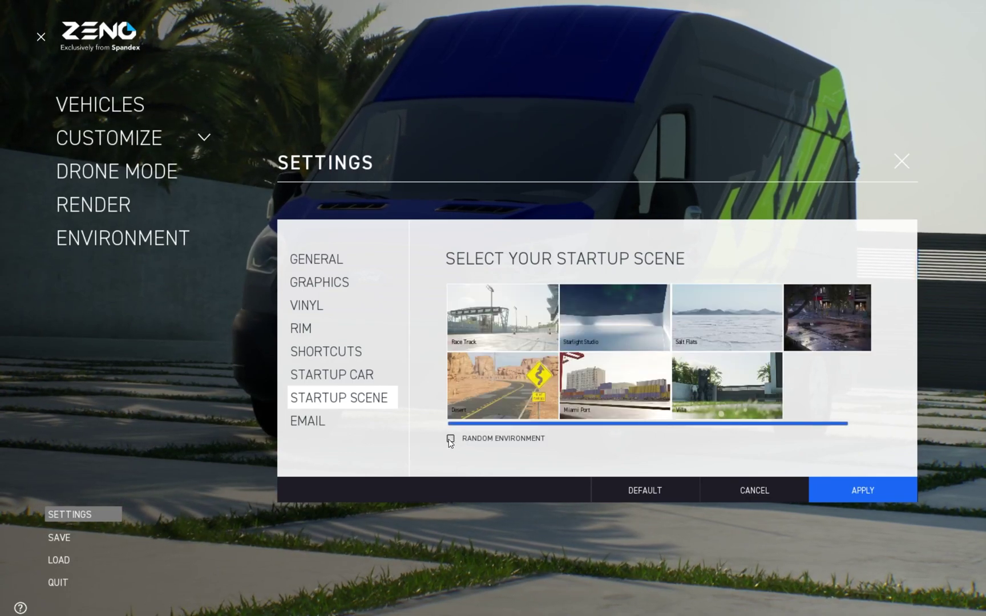
pyautogui.click(451, 440)
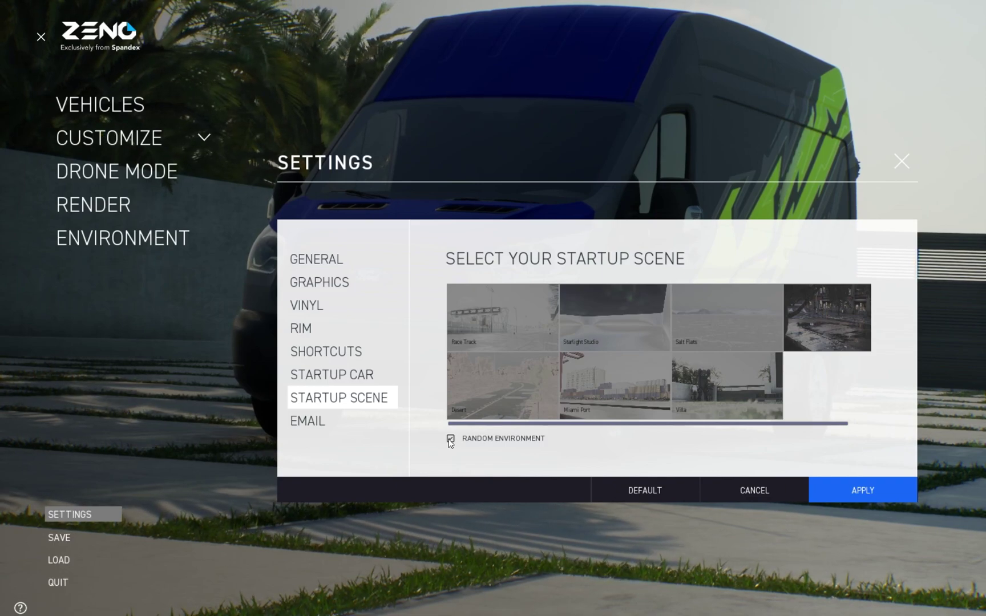
pyautogui.click(345, 423)
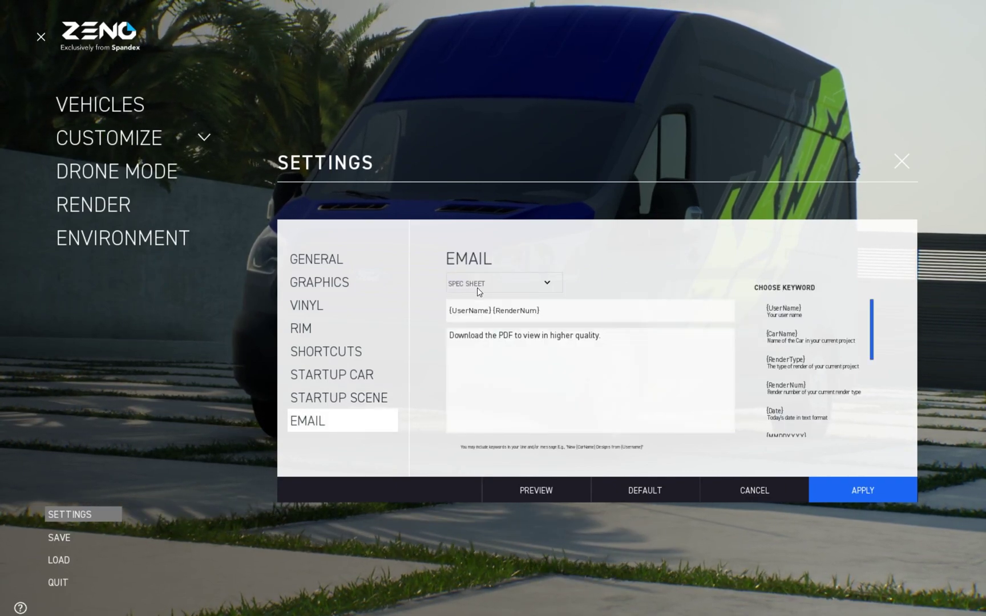
# Cycle through the Design Studio Render, Photoshoot, 360 View and Spec Sheet templates, previewing Spec Sheet
pyautogui.click(546, 284)
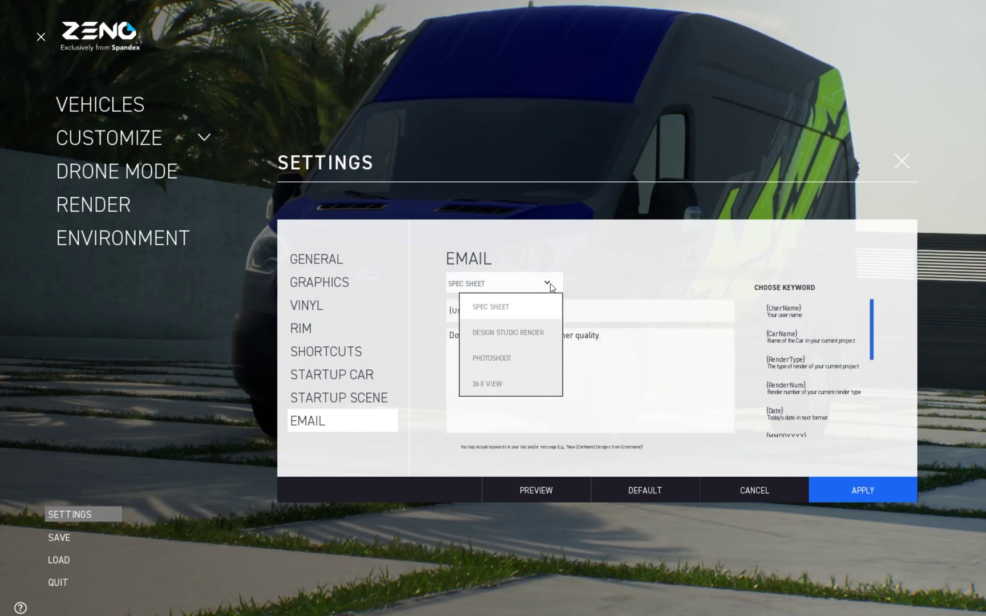
pyautogui.click(534, 334)
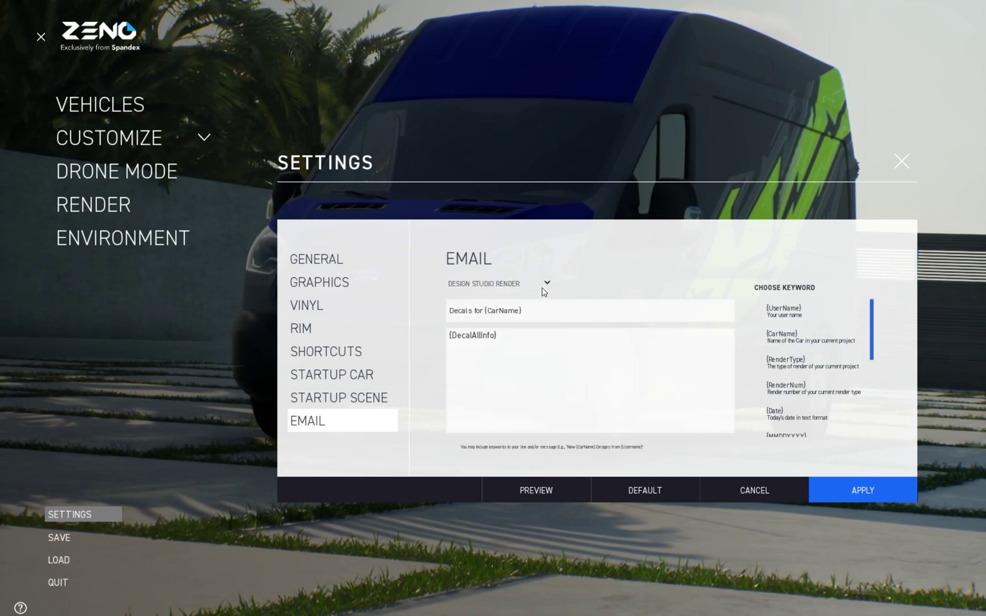
pyautogui.click(542, 288)
pyautogui.click(521, 358)
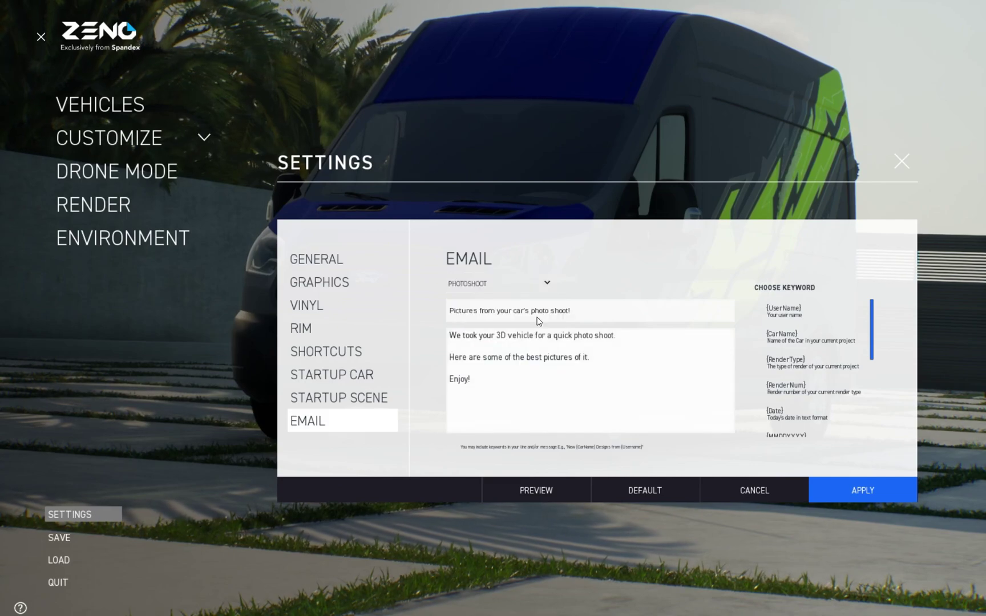
pyautogui.click(551, 292)
pyautogui.click(516, 381)
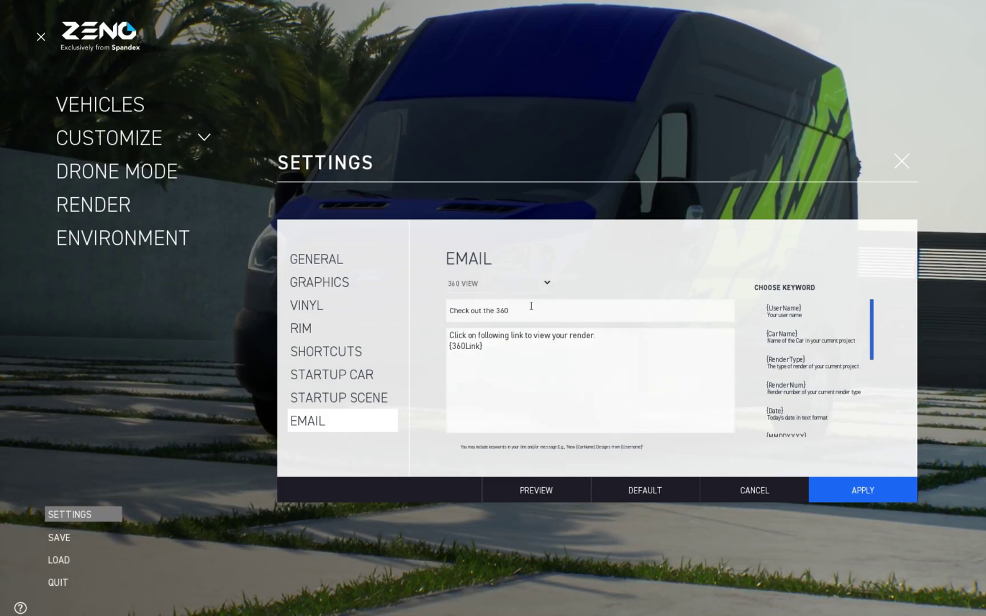
pyautogui.click(543, 287)
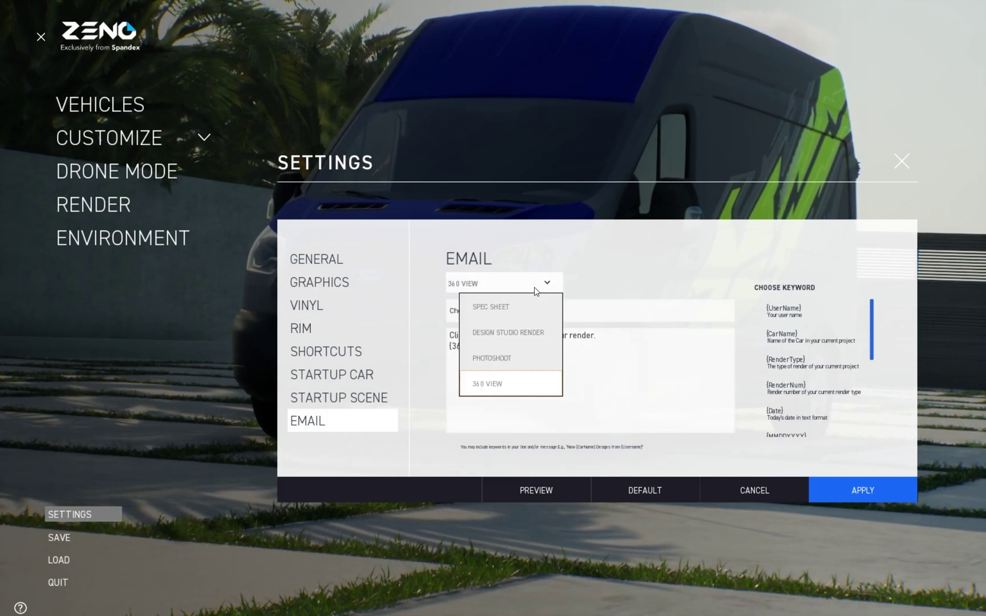
pyautogui.click(528, 306)
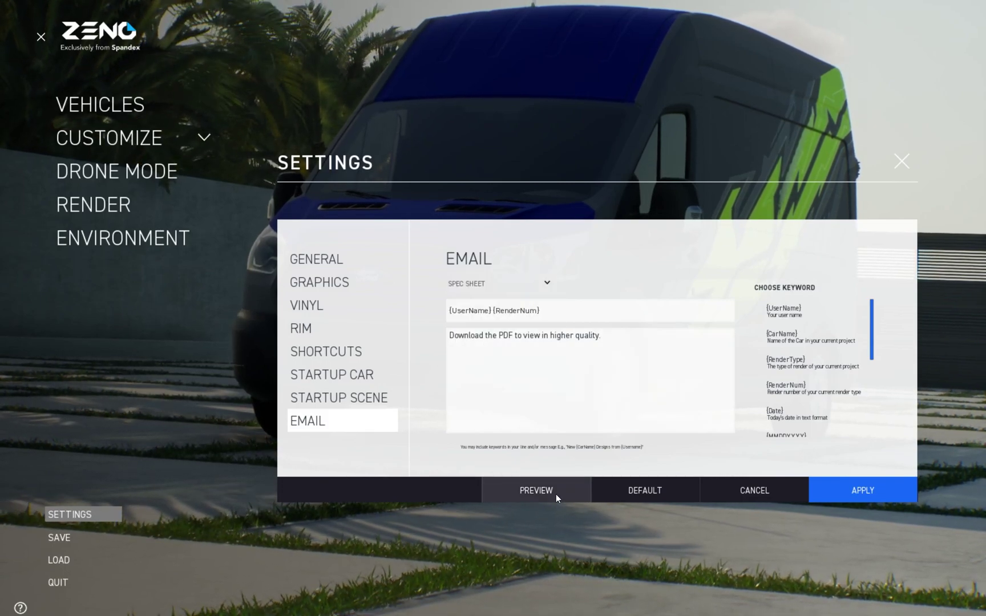
pyautogui.click(536, 491)
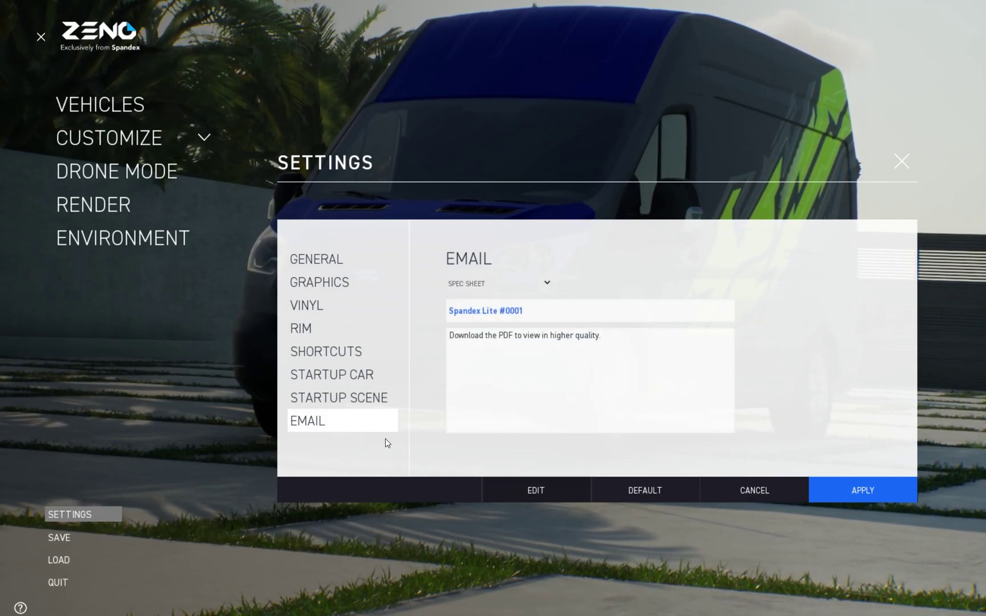
pyautogui.click(535, 491)
# Select the Photoshoot email template, preview it, and apply the settings
pyautogui.click(534, 285)
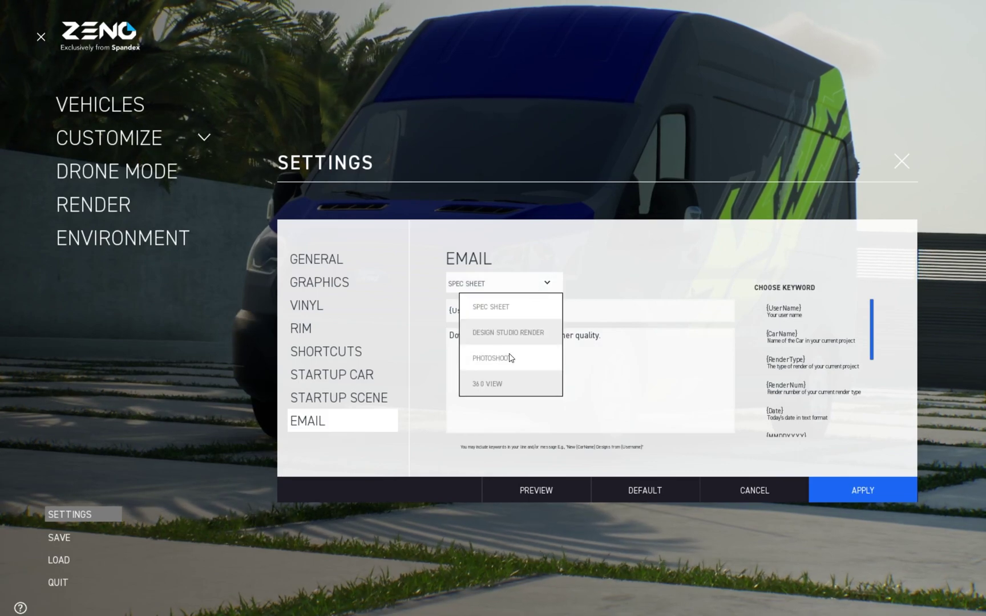
pyautogui.click(510, 358)
pyautogui.click(537, 490)
pyautogui.click(535, 490)
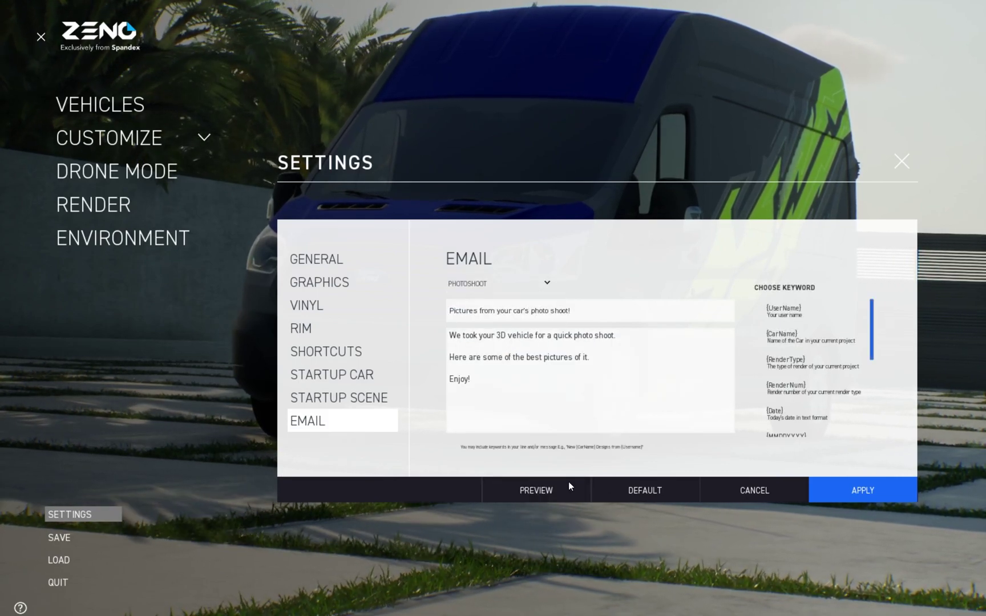
pyautogui.click(862, 489)
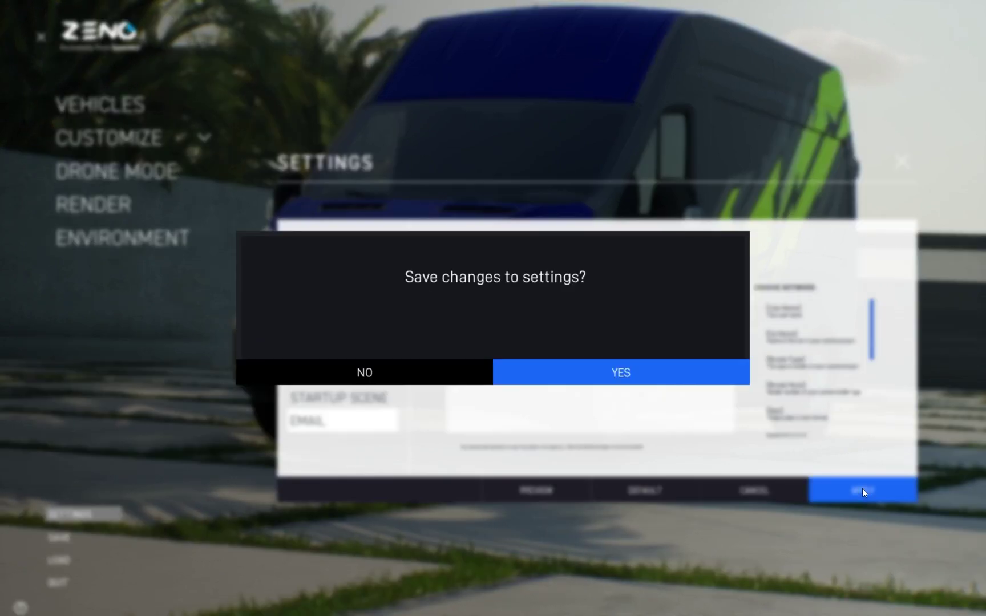
pyautogui.click(631, 373)
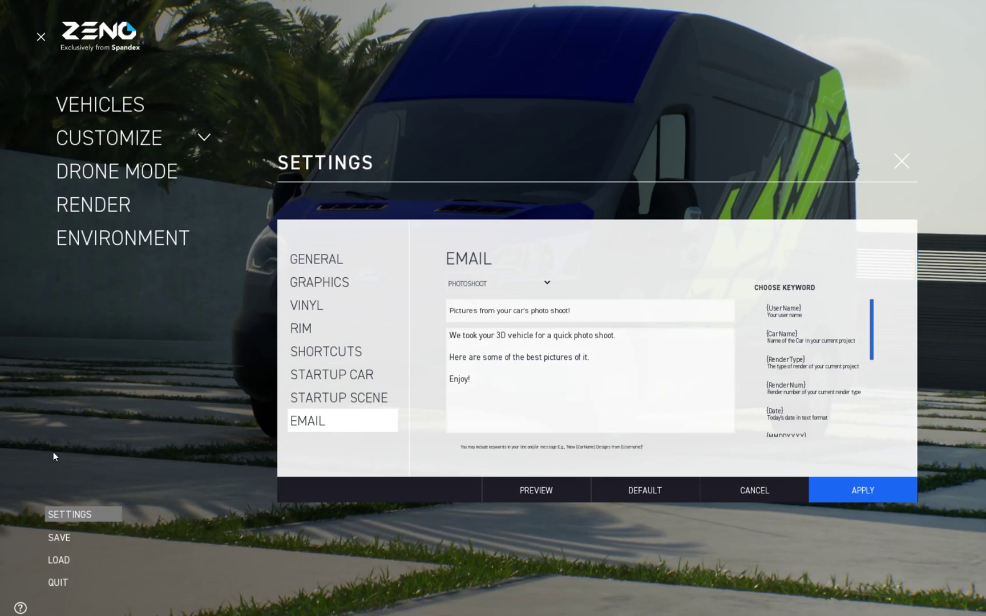